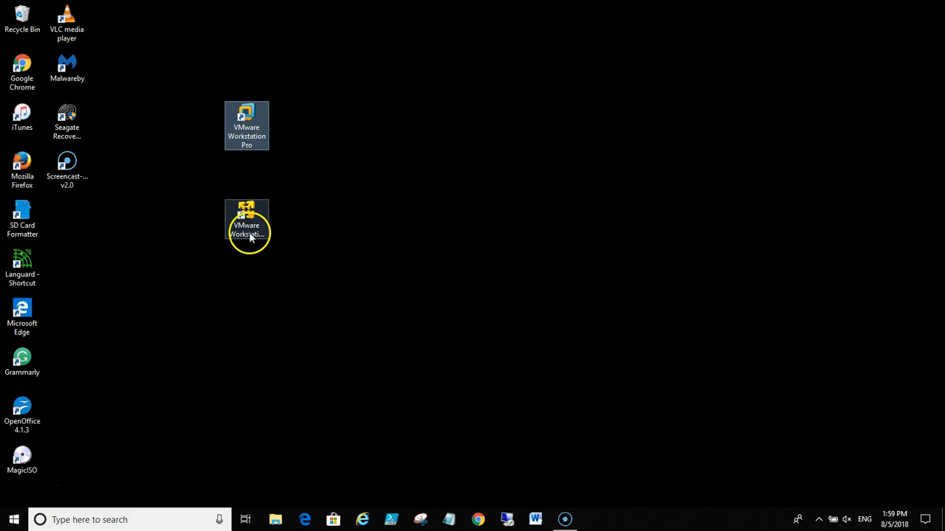
Launch VMware Workstation 14 Player and start creating a new virtual machine
{"action": "double_click", "coordinate": [254, 212]}
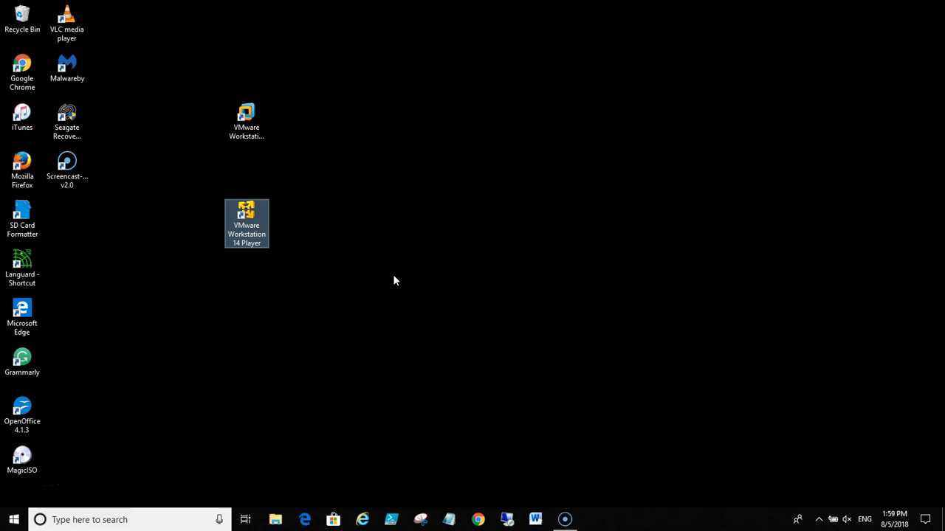
{"action": "left_click", "coordinate": [388, 250]}
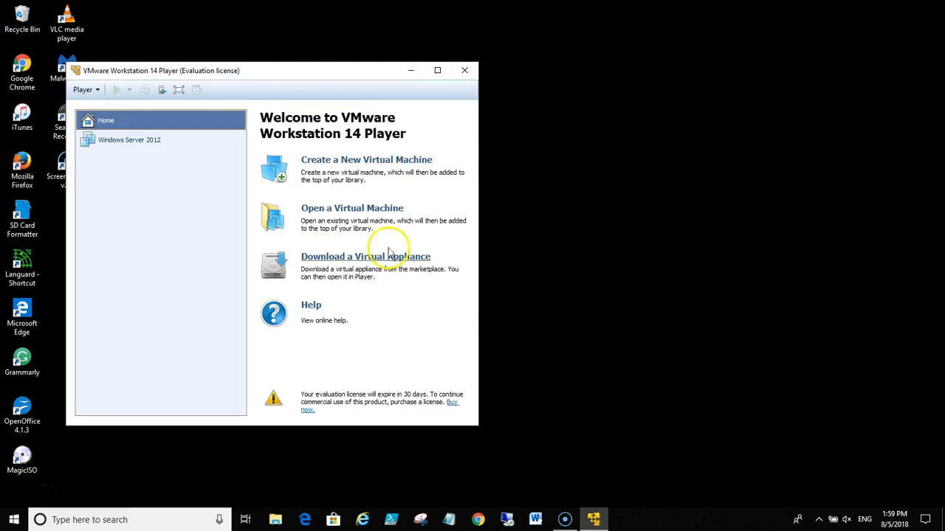
{"action": "left_click", "coordinate": [367, 183]}
{"action": "left_click", "coordinate": [355, 165]}
{"action": "left_click", "coordinate": [355, 166]}
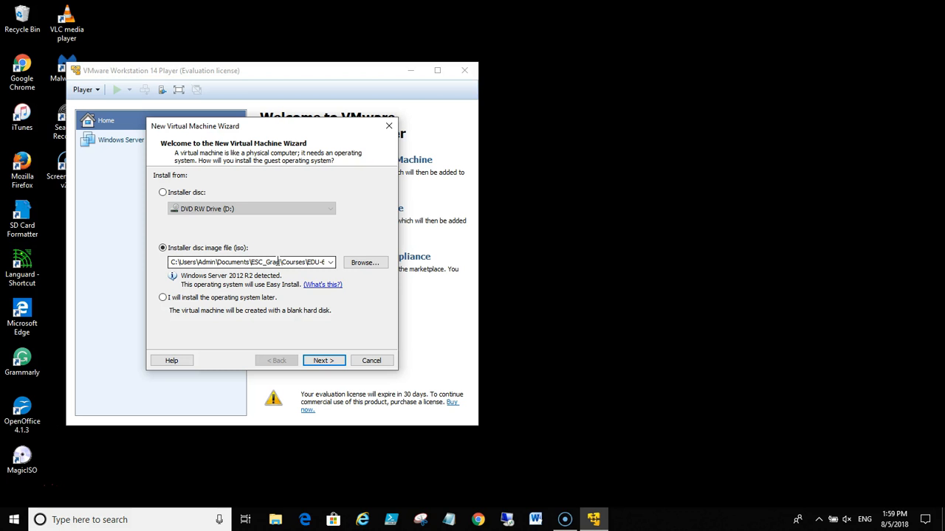
Use the Windows Server 2012 R2 disc image as the installer and continue Easy Install without a Windows product key
{"action": "left_click", "coordinate": [324, 361]}
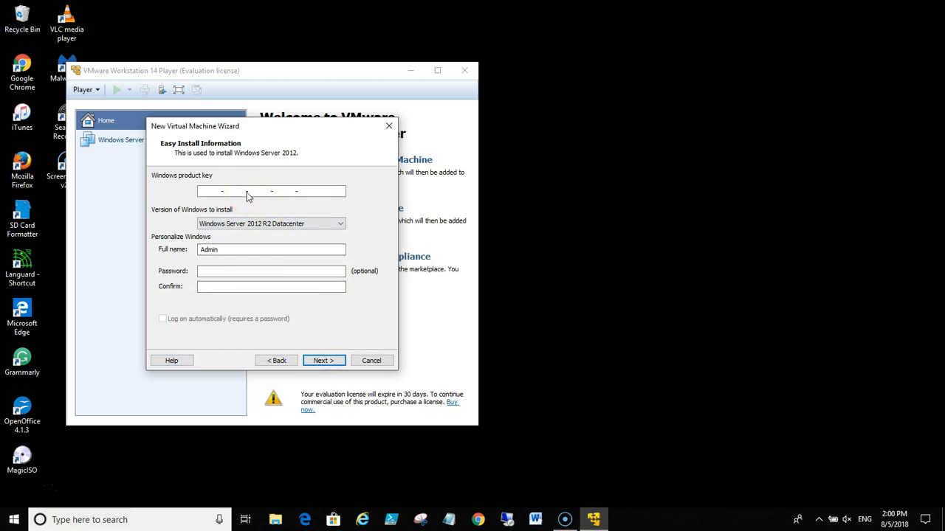
{"action": "left_click", "coordinate": [200, 192]}
{"action": "left_click", "coordinate": [325, 361]}
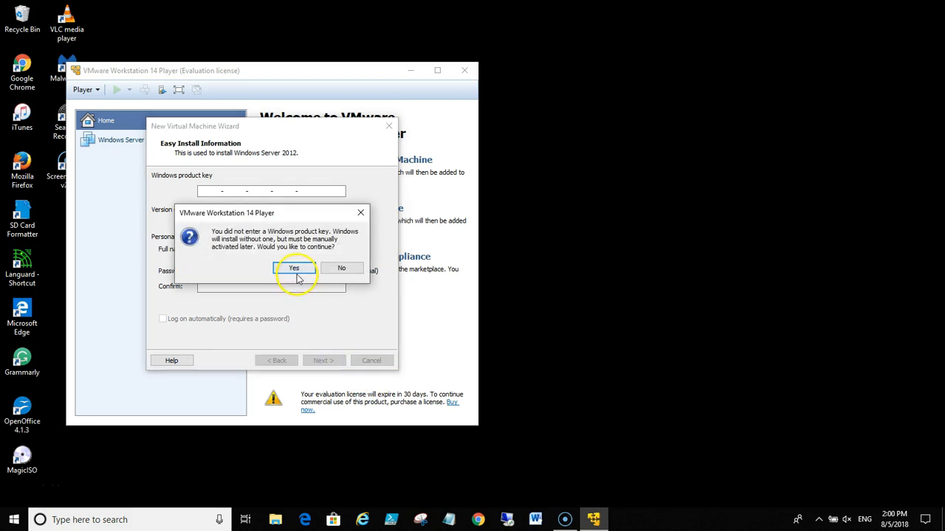
{"action": "left_click", "coordinate": [296, 271]}
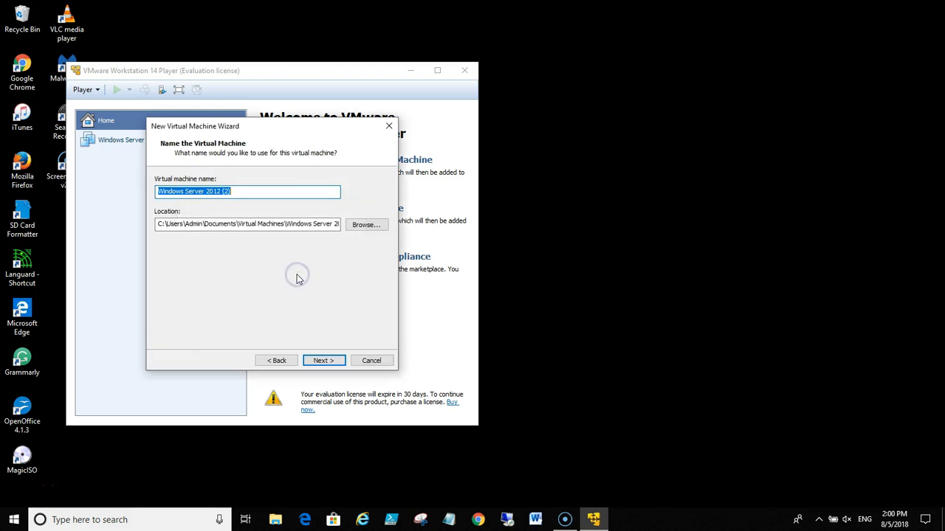
Name the virtual machine WinSRV1 and proceed to the disk capacity settings
{"action": "left_click", "coordinate": [252, 191]}
{"action": "key", "text": "BackSpace"}
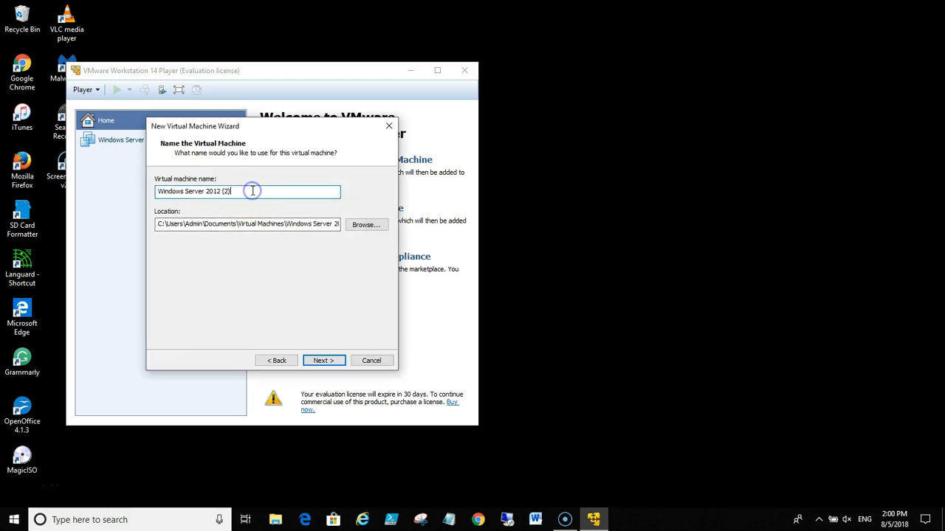
{"action": "key", "text": "BackSpace"}
{"action": "key", "text": "BackSpace"}
{"action": "key", "text": "BackSpace"}
{"action": "key", "text": "BackSpace"}
{"action": "key", "text": "BackSpace"}
{"action": "key", "text": "BackSpace"}
{"action": "key", "text": "BackSpace"}
{"action": "key", "text": "BackSpace"}
{"action": "key", "text": "BackSpace"}
{"action": "key", "text": "BackSpace"}
{"action": "key", "text": "BackSpace"}
{"action": "key", "text": "BackSpace"}
{"action": "key", "text": "BackSpace"}
{"action": "key", "text": "BackSpace"}
{"action": "key", "text": "BackSpace"}
{"action": "key", "text": "BackSpace"}
{"action": "key", "text": "BackSpace"}
{"action": "key", "text": "BackSpace"}
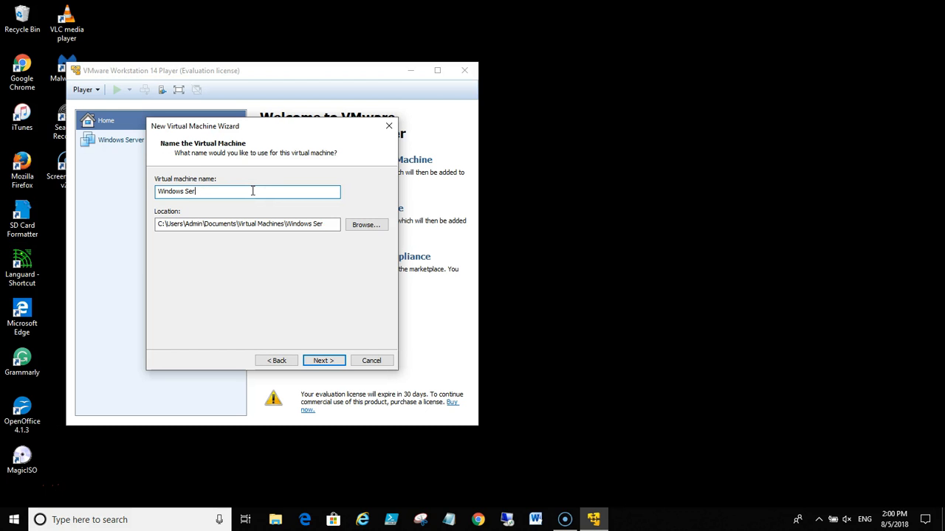
{"action": "key", "text": "BackSpace"}
{"action": "key", "text": "BackSpace"}
{"action": "key", "text": "BackSpace"}
{"action": "type", "text": "inSRV1"}
{"action": "left_click", "coordinate": [314, 359]}
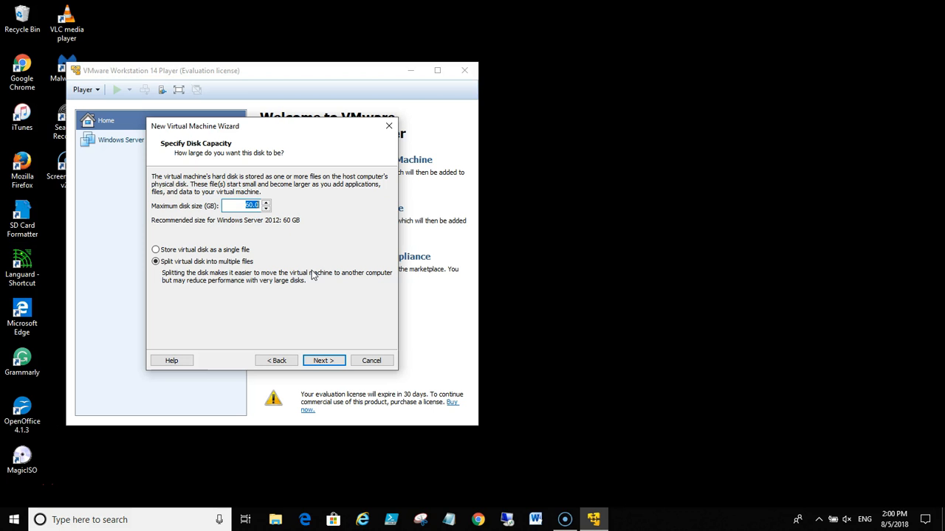
Accept the 60 GB disk split into multiple files and create the virtual machine, dismissing the removable devices hint for good
{"action": "left_click", "coordinate": [330, 359]}
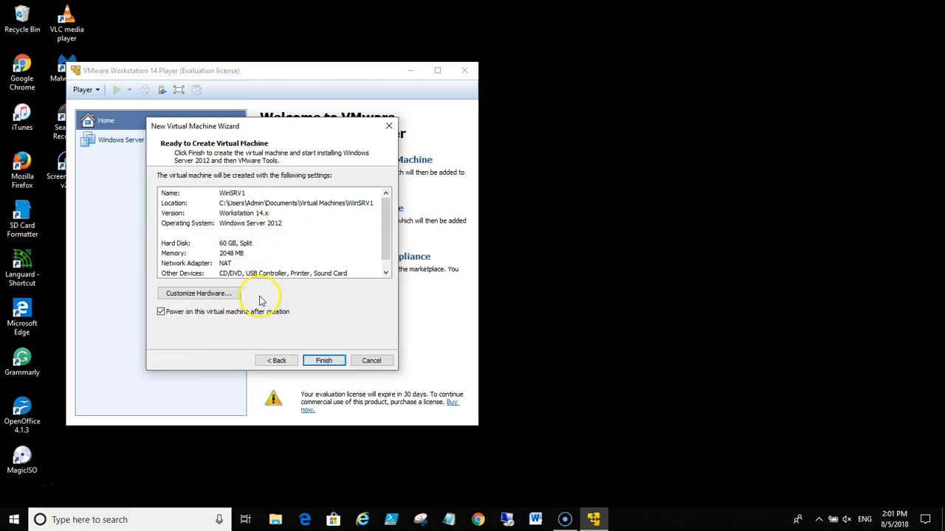
{"action": "left_click", "coordinate": [325, 360]}
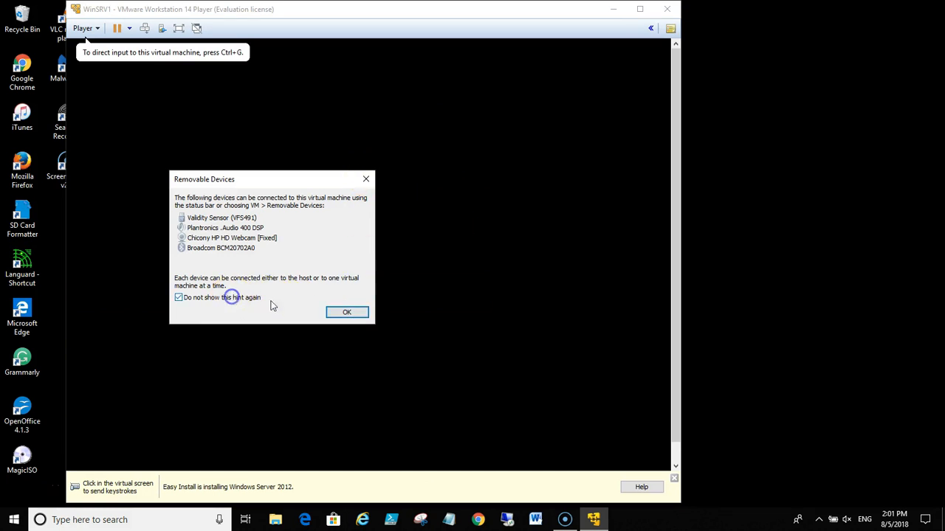
{"action": "left_click", "coordinate": [340, 313]}
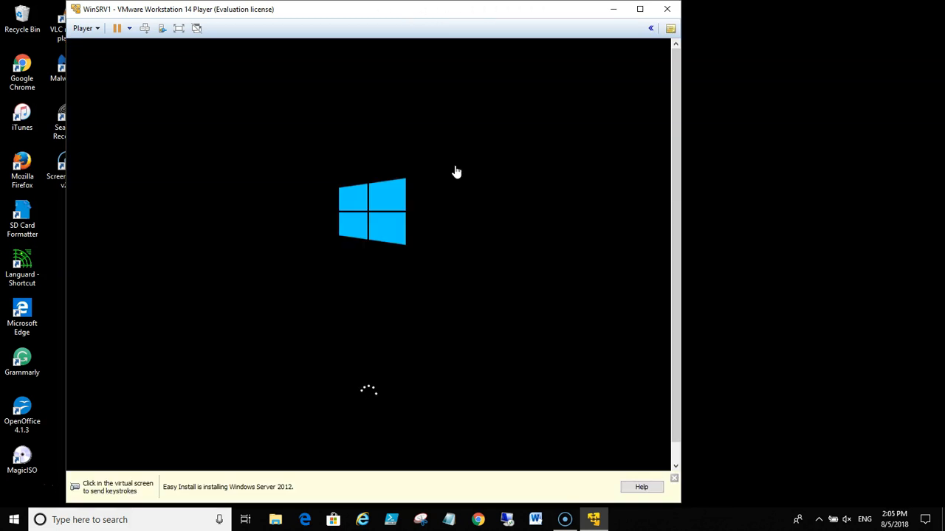
Dismiss the Easy Install notice and restart the guest system to apply the VMware Tools configuration
{"action": "left_click", "coordinate": [674, 479]}
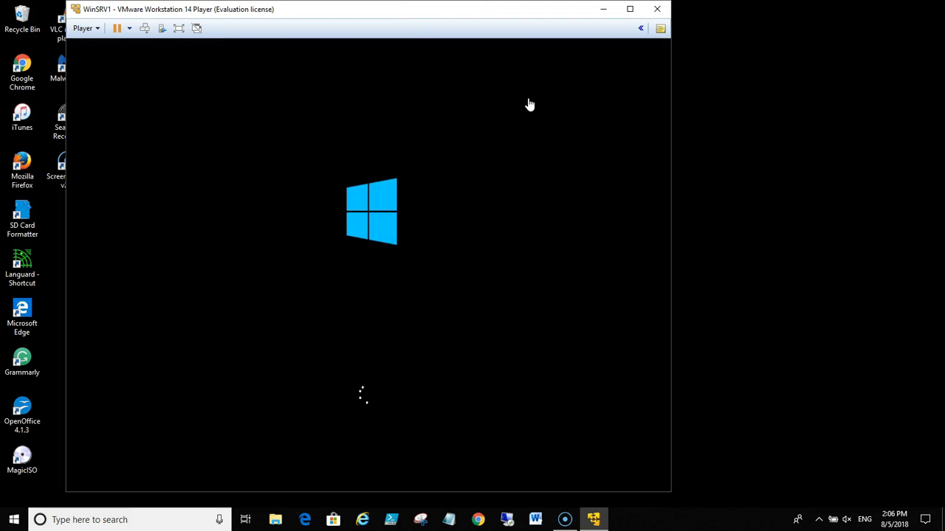
{"action": "left_click", "coordinate": [926, 457]}
{"action": "left_click", "coordinate": [472, 76]}
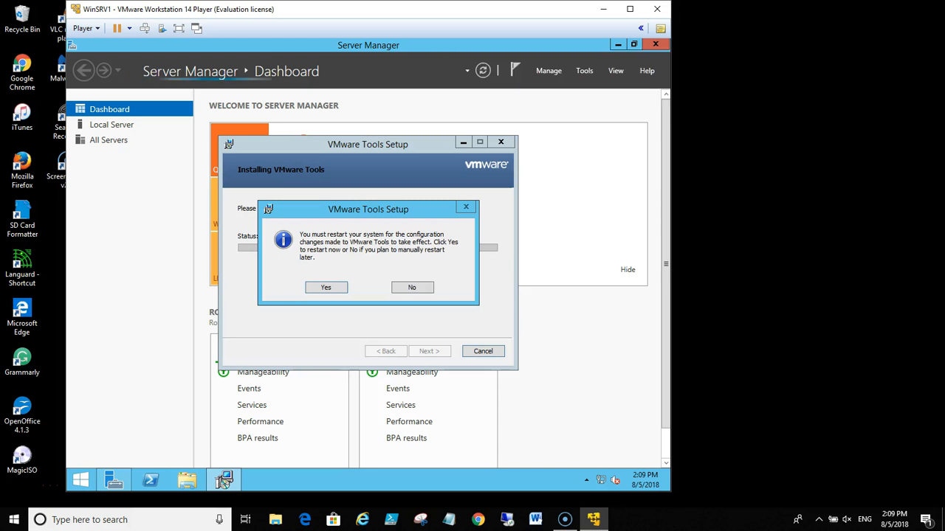
{"action": "left_click", "coordinate": [332, 290]}
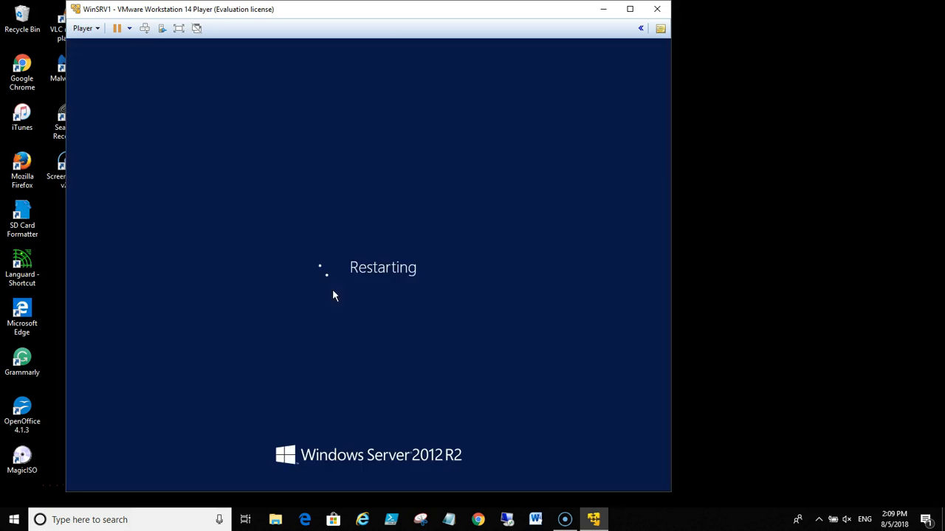